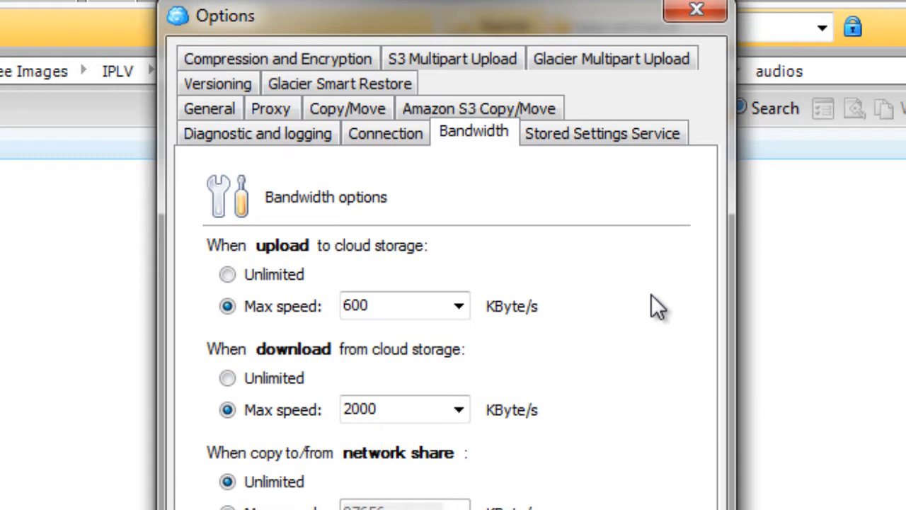
Step: Set both the upload and download bandwidth to Unlimited
left_click(279, 274)
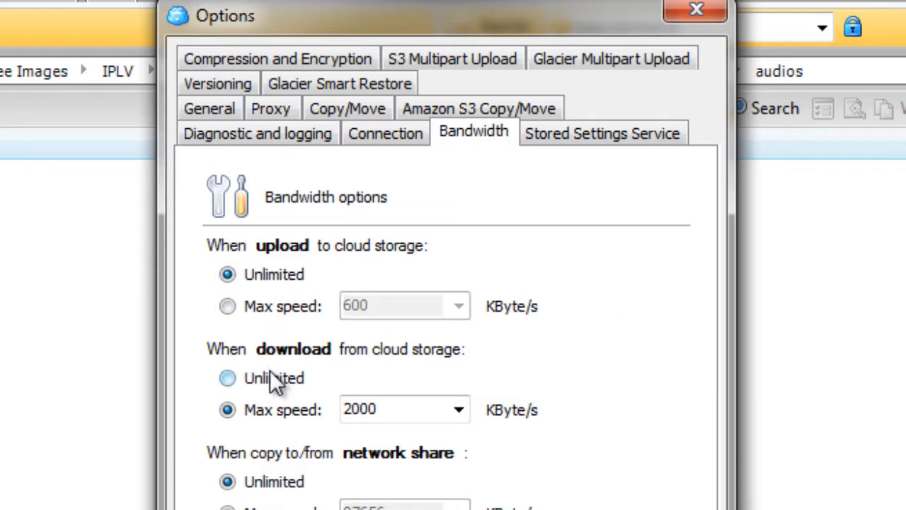
left_click(290, 380)
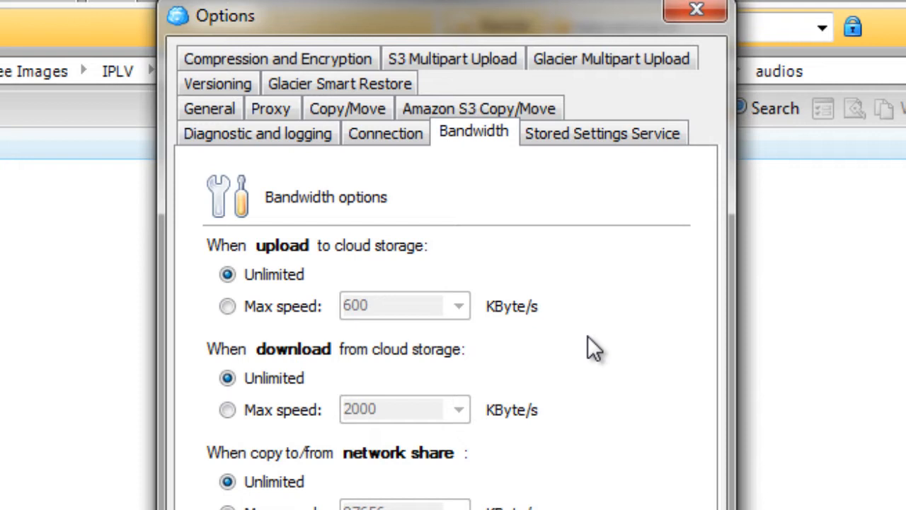
Step: Limit the upload to cloud storage to a max speed of 750 KByte/s
left_click(238, 308)
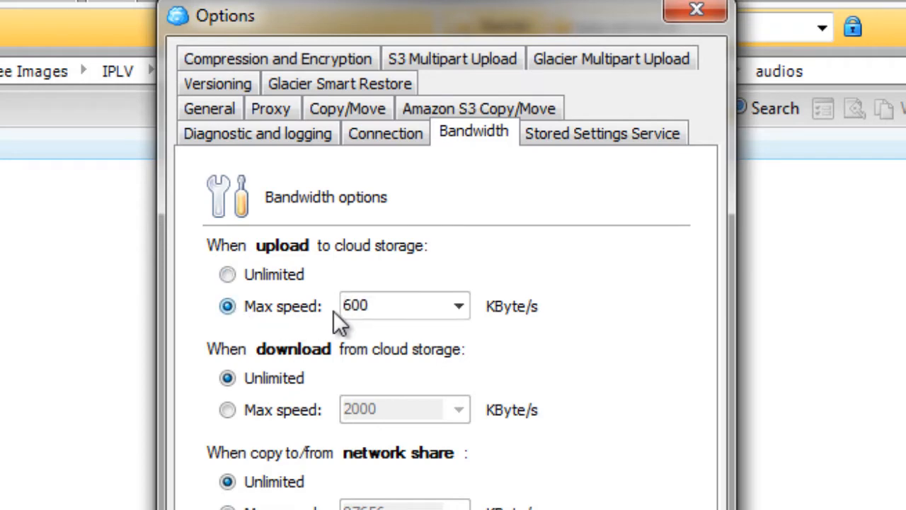
left_click(461, 306)
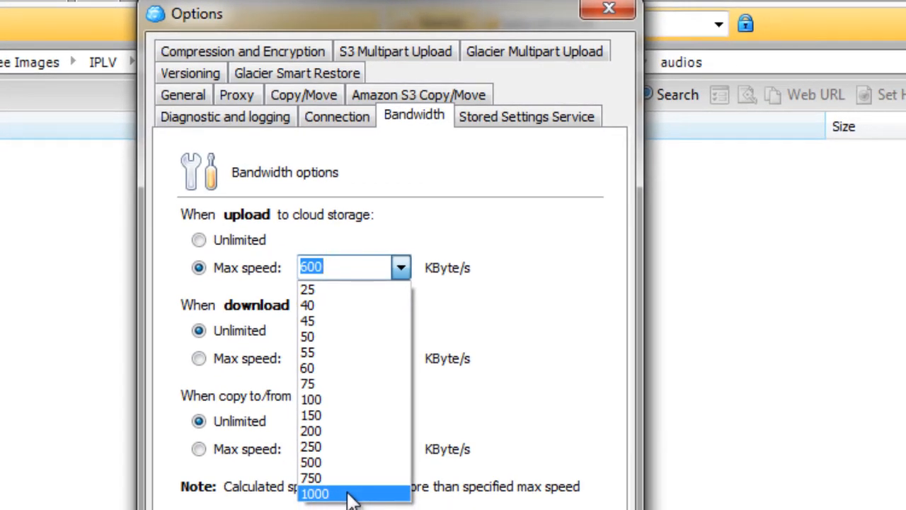
left_click(352, 493)
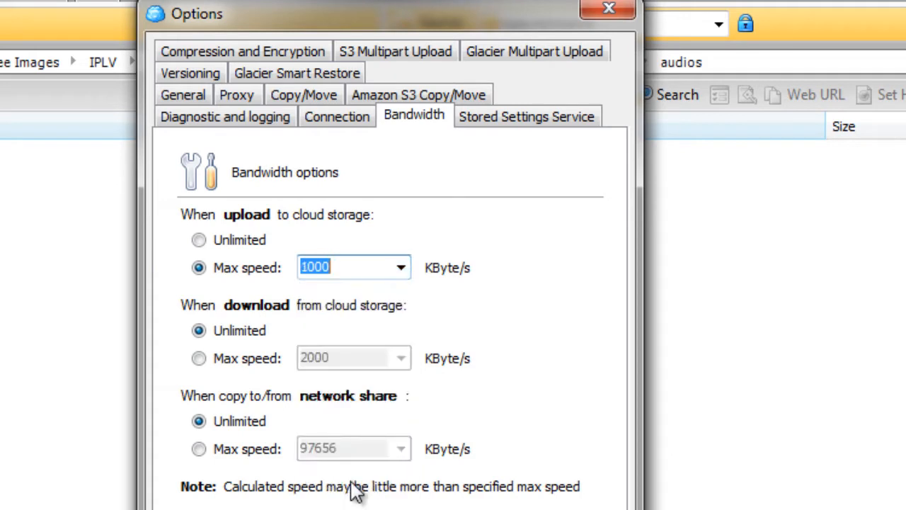
left_click(408, 267)
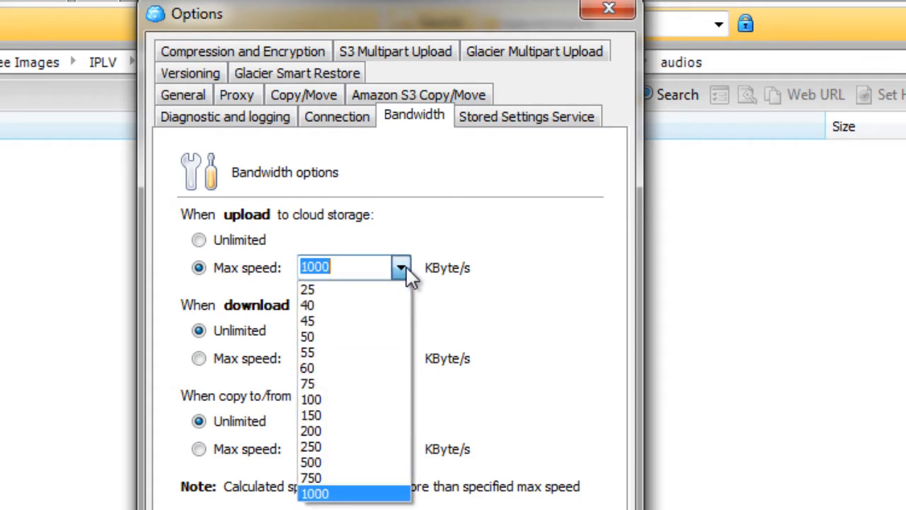
left_click(346, 479)
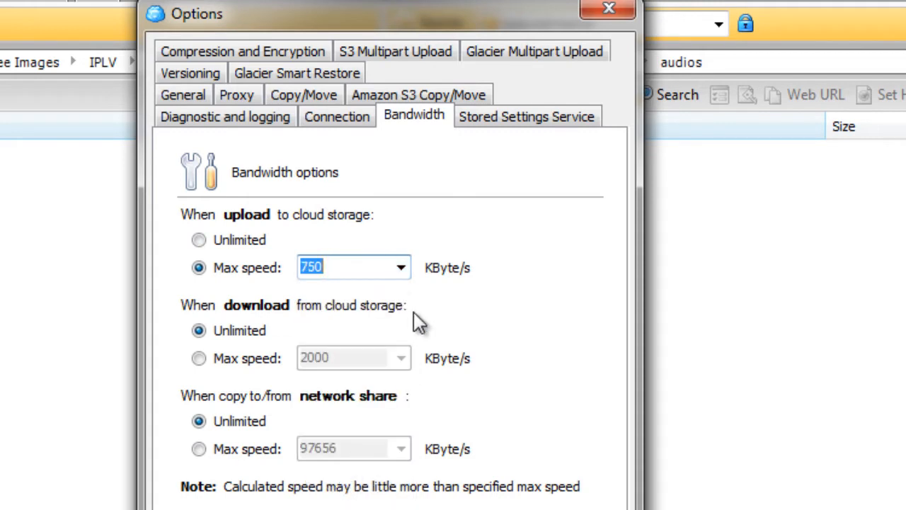
left_click(402, 268)
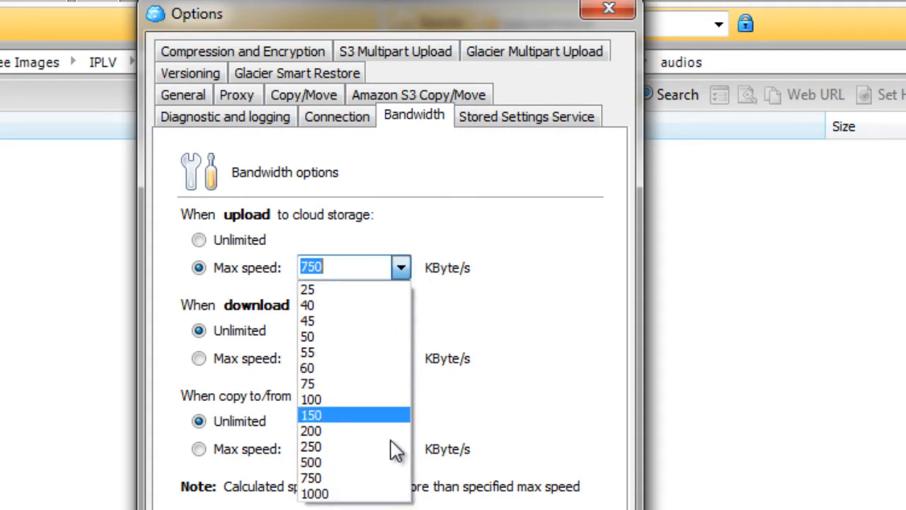
left_click(381, 480)
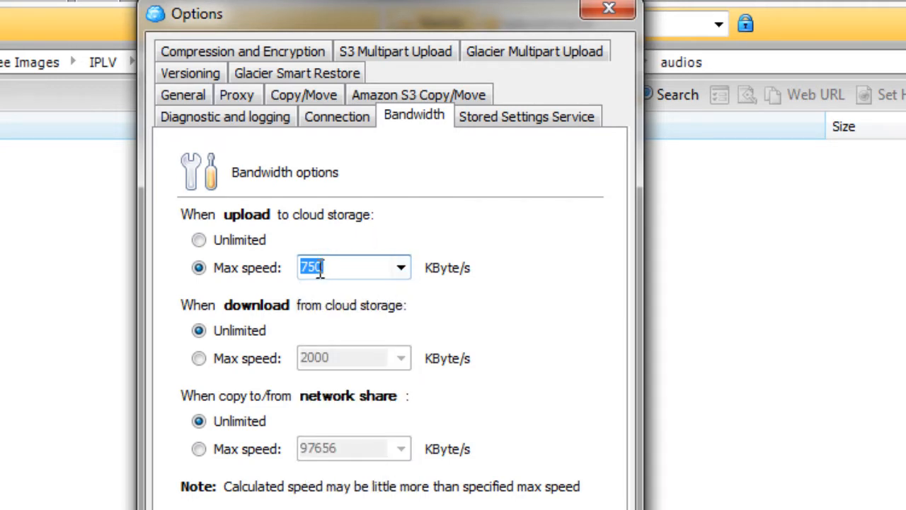
Step: Limit the download from cloud storage to a max speed of 750 KByte/s
left_click(239, 359)
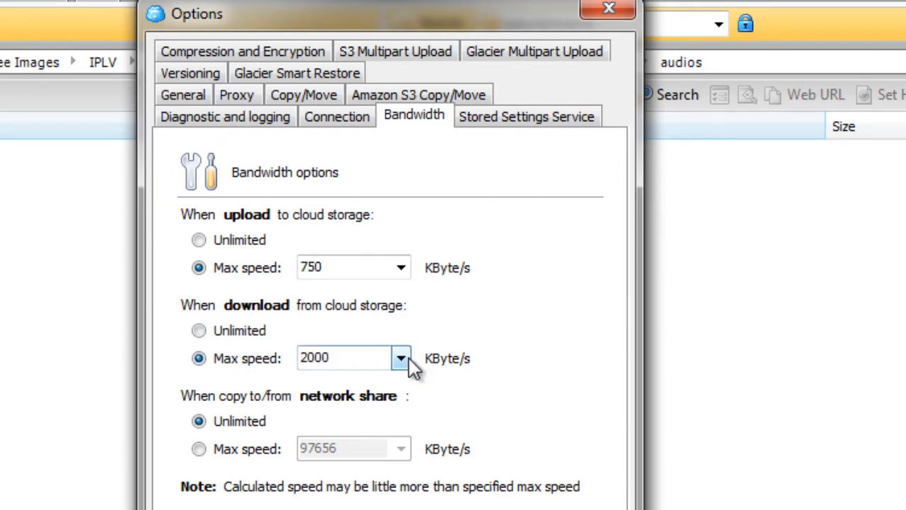
left_click(402, 358)
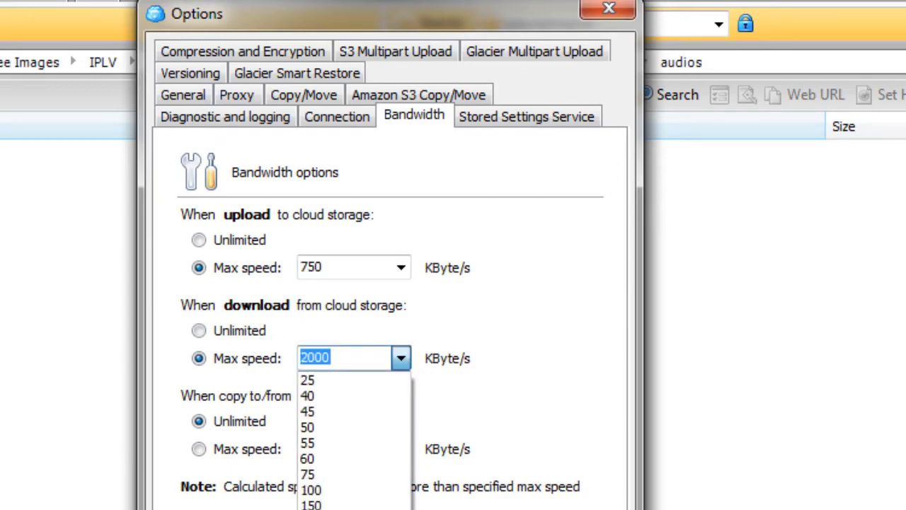
left_click(304, 490)
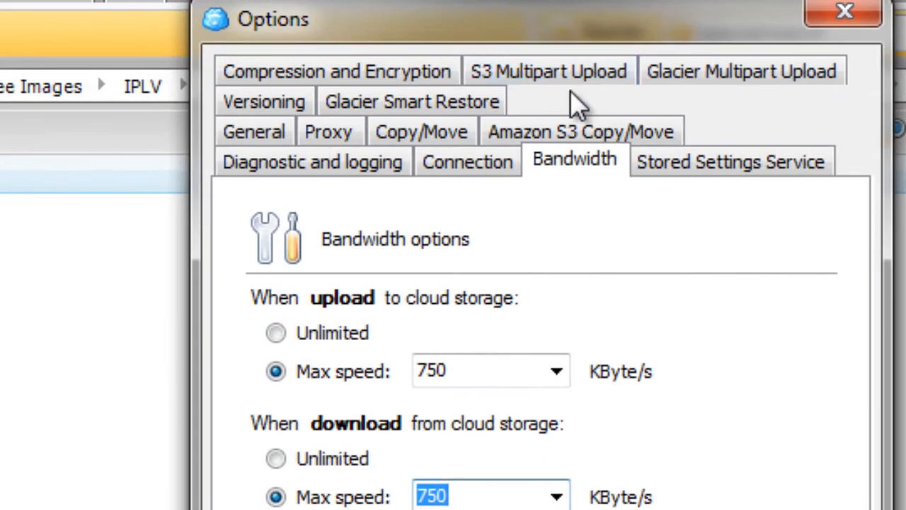
Step: Check the S3 Multipart Upload chunk size setting and close the Options dialog
left_click(563, 82)
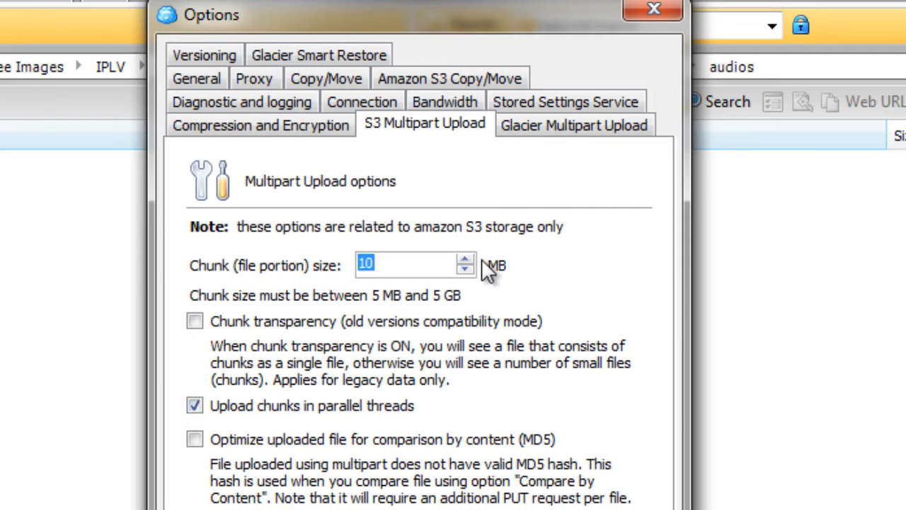
left_click(425, 259)
double_click(394, 262)
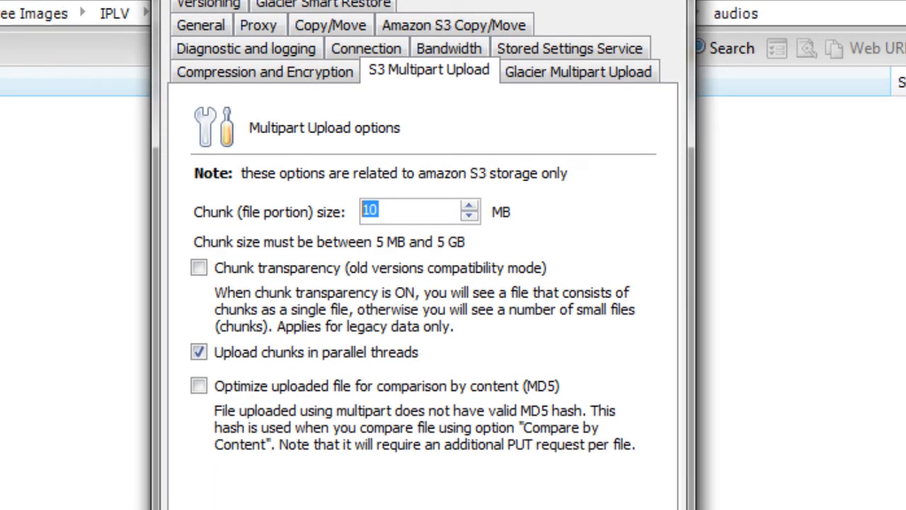
left_click(560, 509)
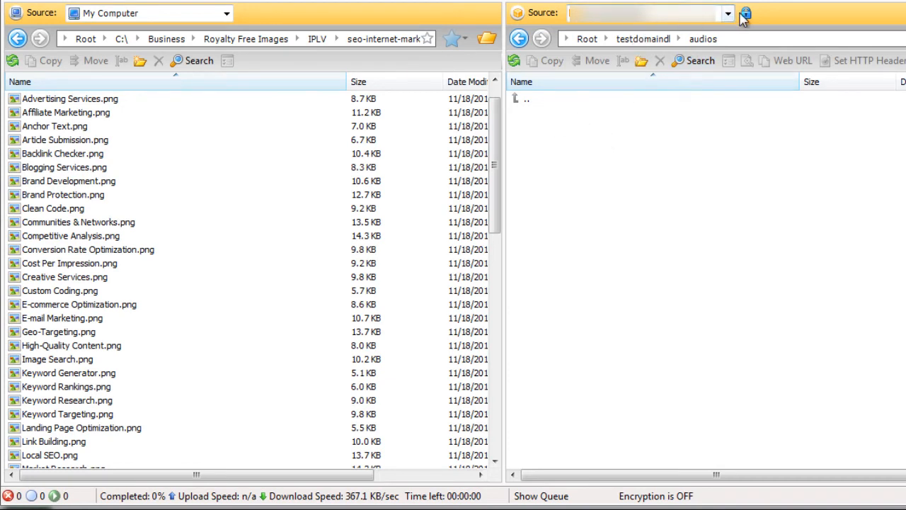
Step: Navigate the cloud pane from the audios folder up to testdomain and into the images folder
double_click(519, 102)
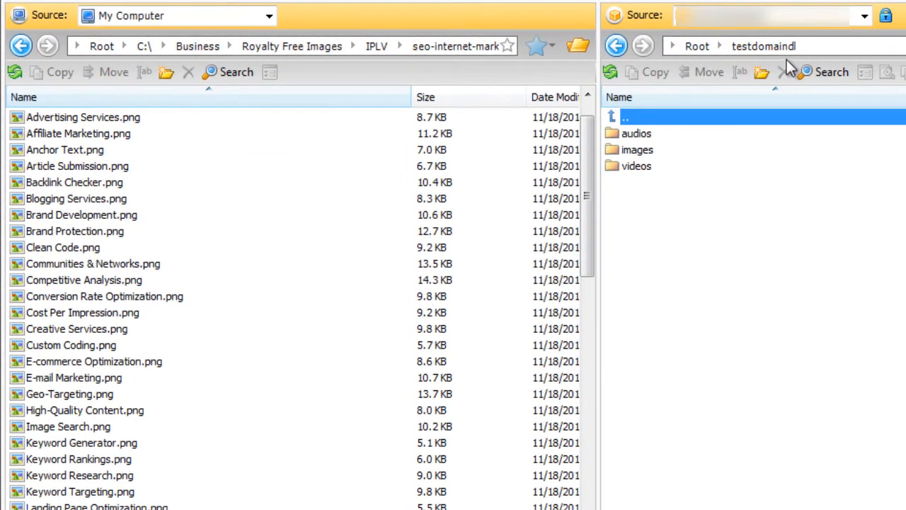
left_click(646, 136)
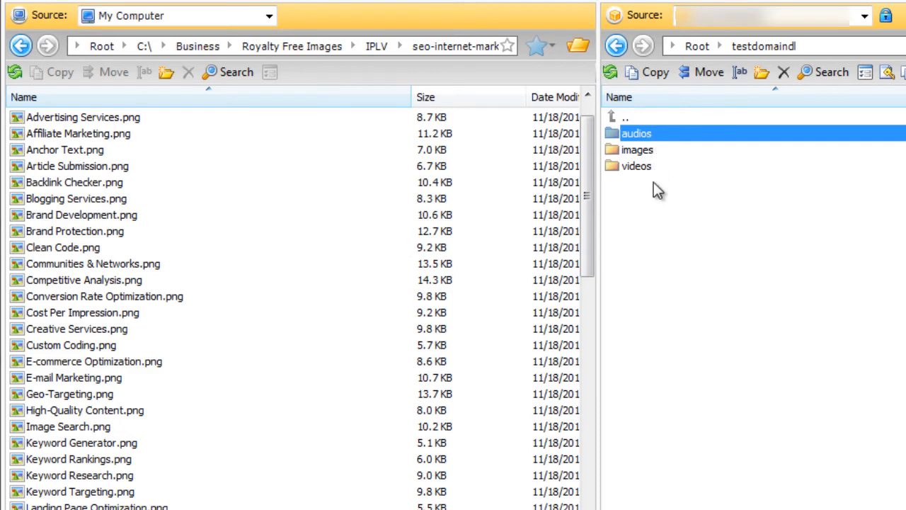
double_click(655, 150)
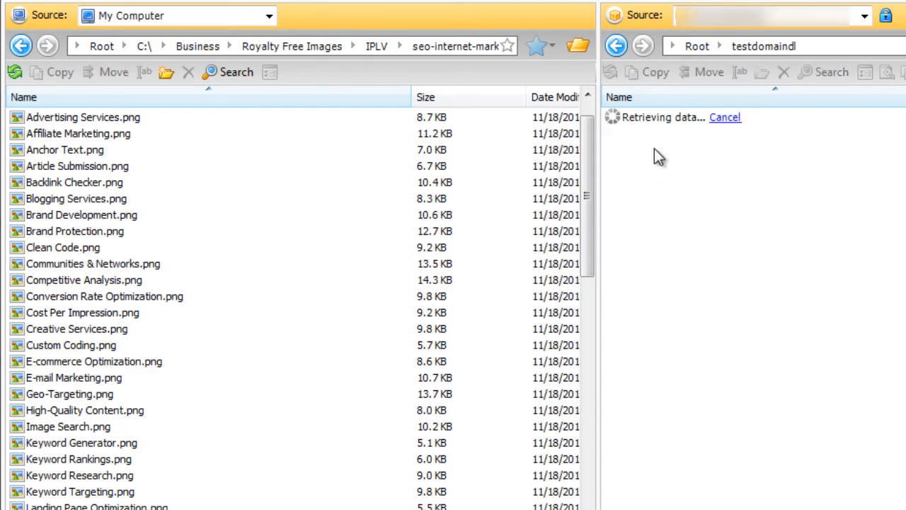
Step: Select the local images from Advertising Services.png through SEO Reports.png as a range
left_click(260, 119)
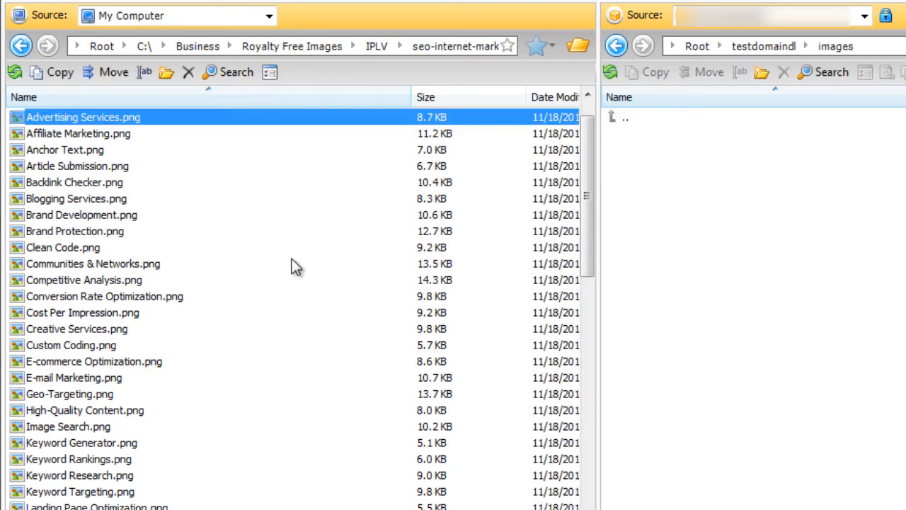
scroll(294, 265, "down", 5)
scroll(281, 367, "down", 5)
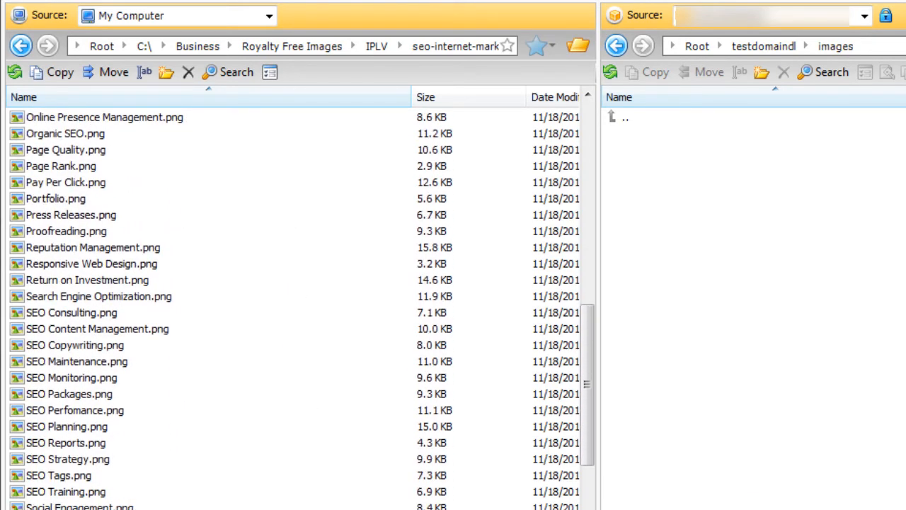
left_click(366, 446, "shift")
Step: Select the local images from Geo-Targeting.png through Online Presence Management.png as a range
scroll(373, 350, "up", 1)
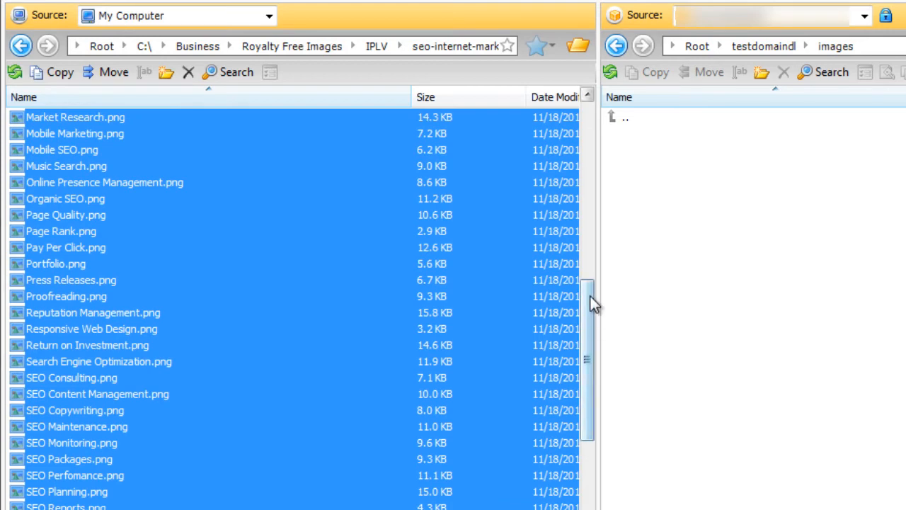
scroll(310, 178, "up", 4)
left_click(281, 170)
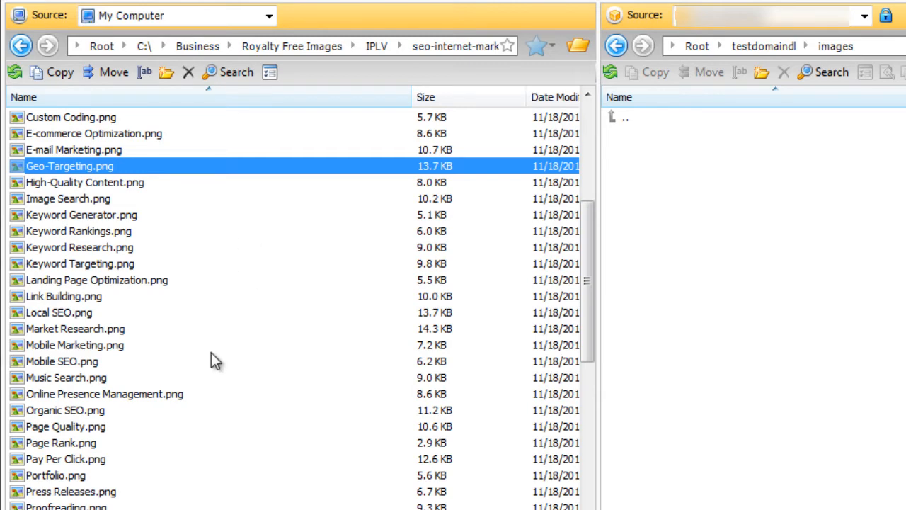
left_click(196, 394, "shift")
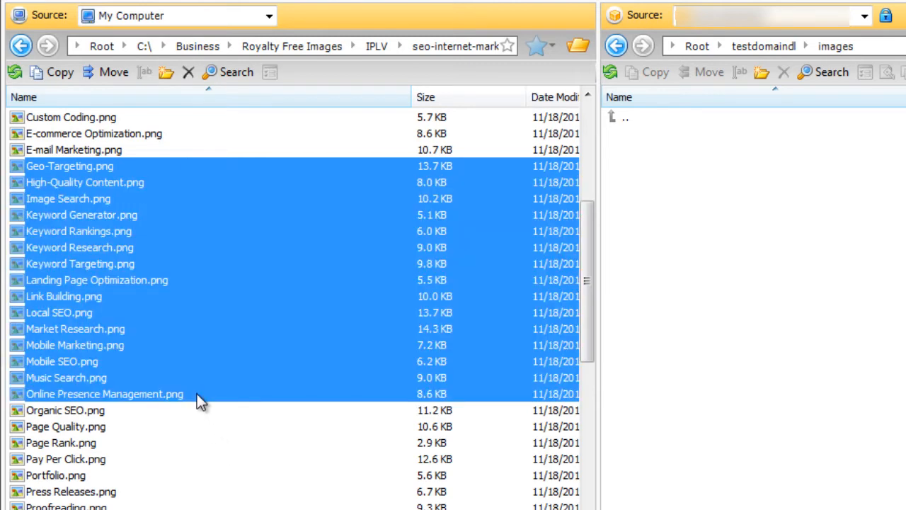
Step: Select High-Quality Content.png, Landing Page Optimization.png and Online Presence Management.png individually
left_click(210, 169)
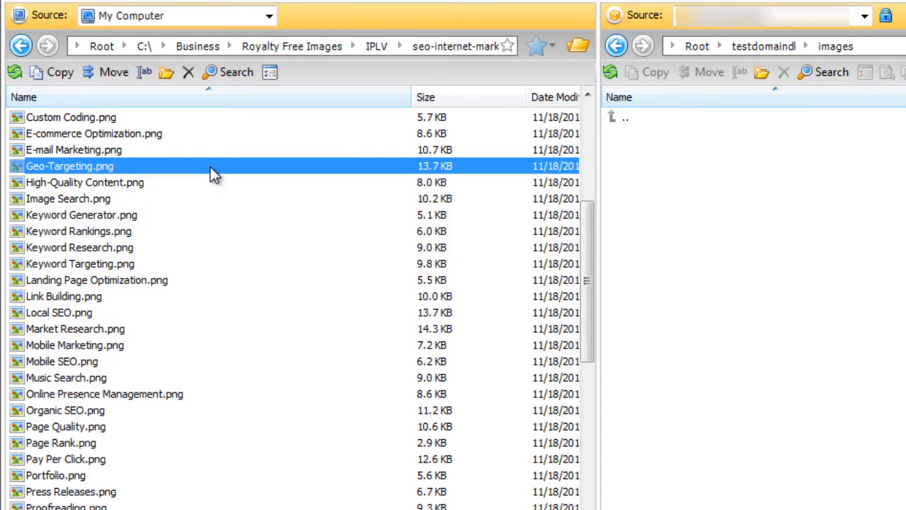
left_click(191, 185)
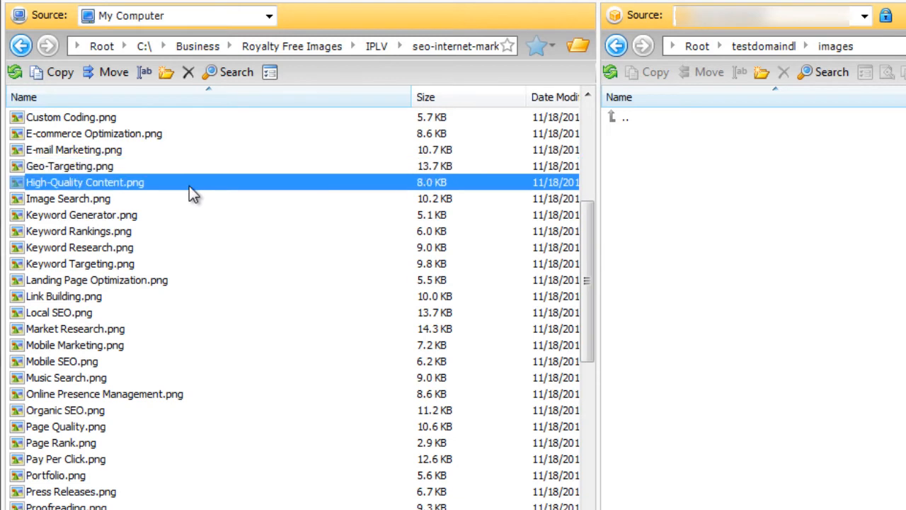
left_click(154, 281, "ctrl")
left_click(154, 395, "ctrl")
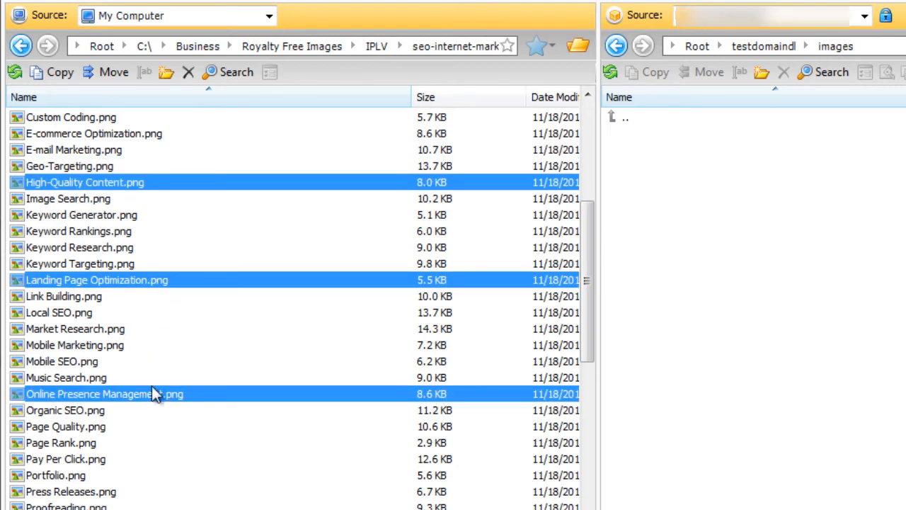
Step: Select the local images from E-commerce Optimization.png through SEO Maintenance.png and copy them into the cloud images folder
left_click(155, 138)
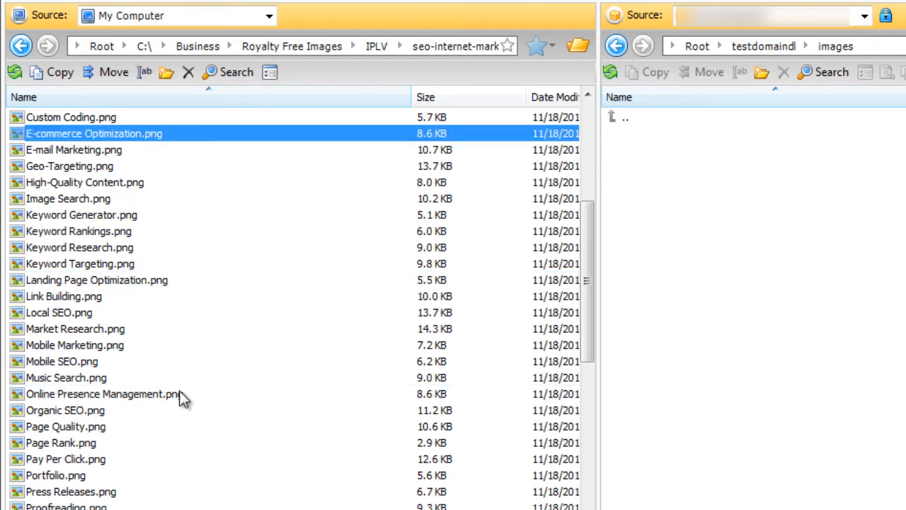
scroll(182, 398, "down", 4)
left_click(186, 444, "shift")
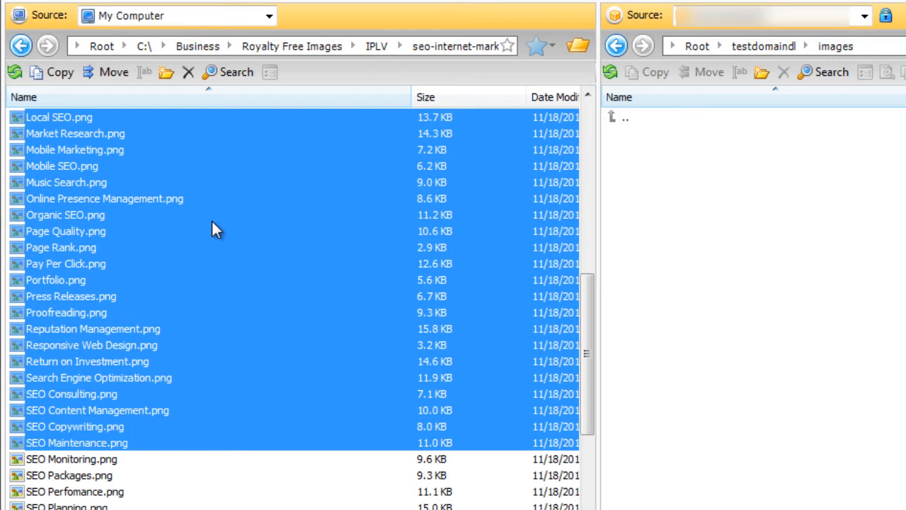
left_click_drag(212, 222, 745, 236)
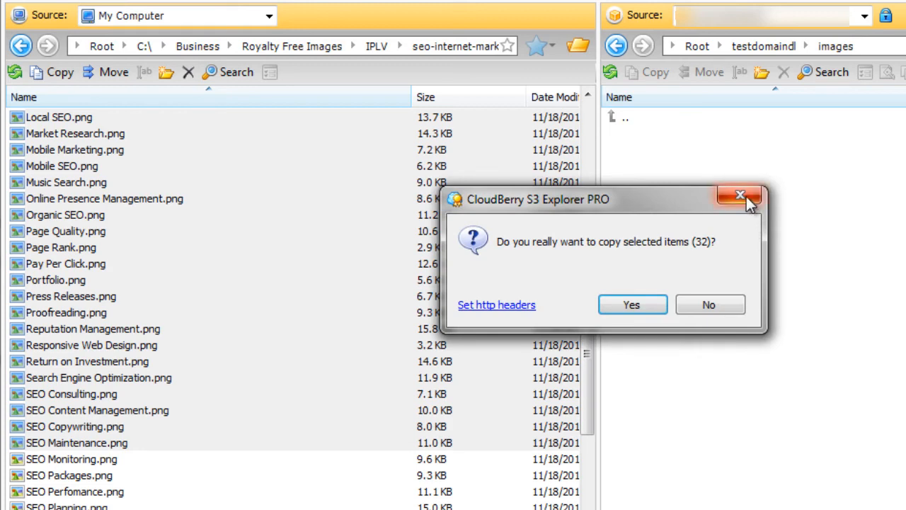
left_click(655, 306)
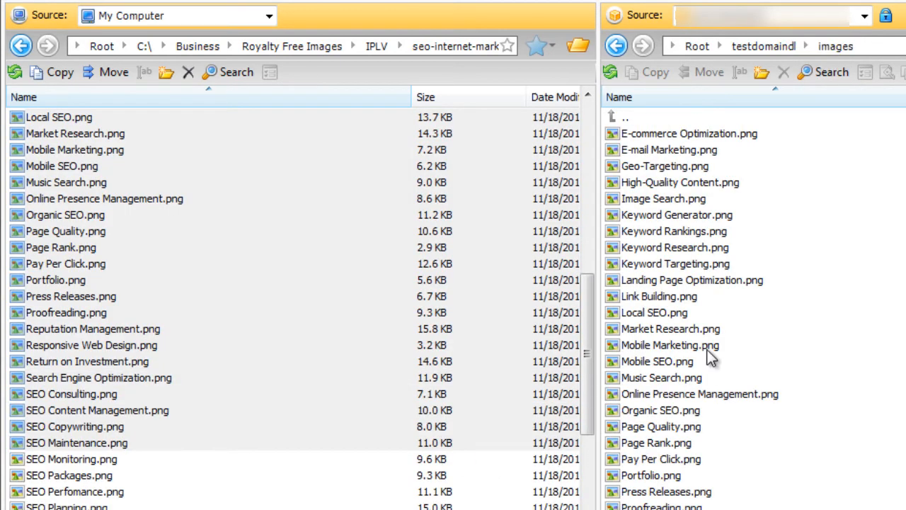
Step: Browse the copied images in the cloud images folder
left_click(707, 347)
scroll(736, 410, "down", 1)
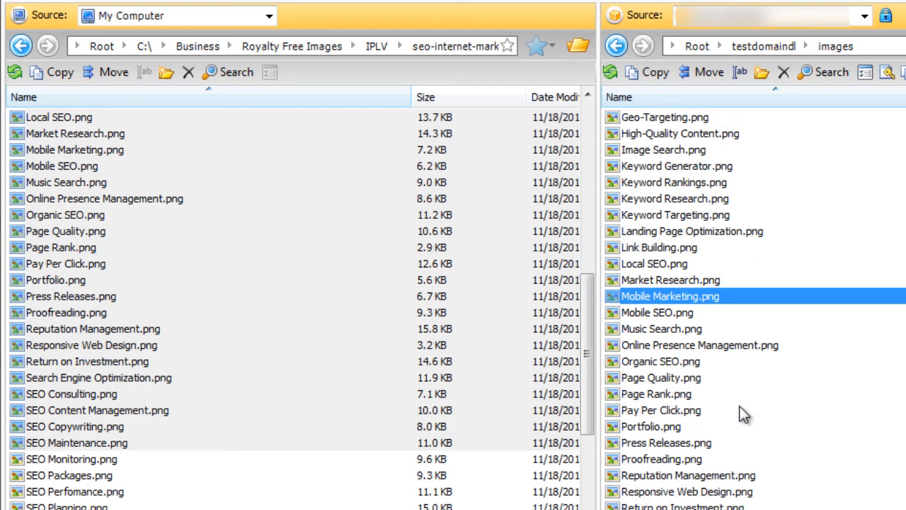
scroll(743, 415, "up", 1)
scroll(734, 245, "down", 1)
scroll(734, 246, "up", 1)
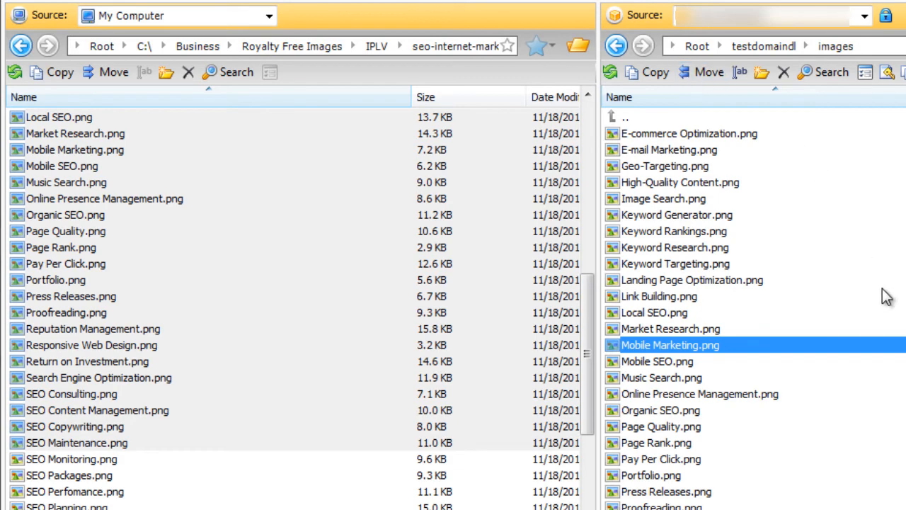
scroll(888, 298, "down", 2)
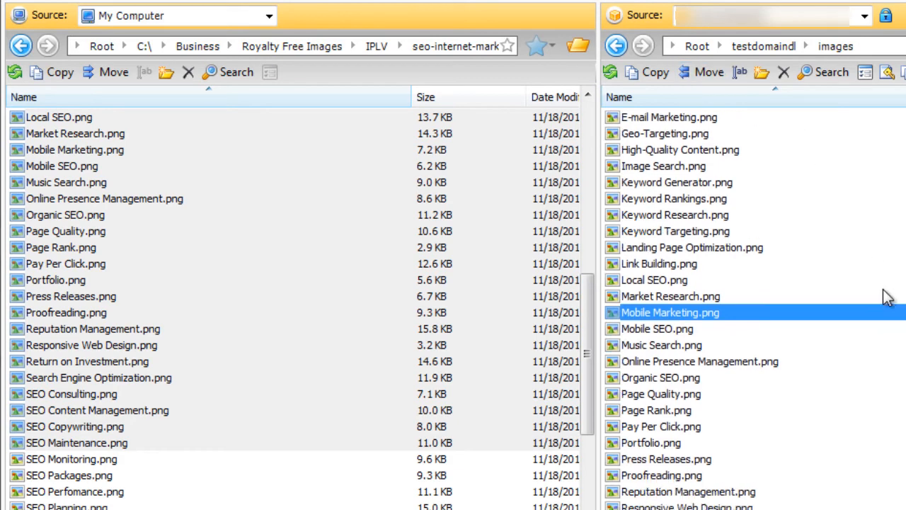
scroll(885, 301, "up", 2)
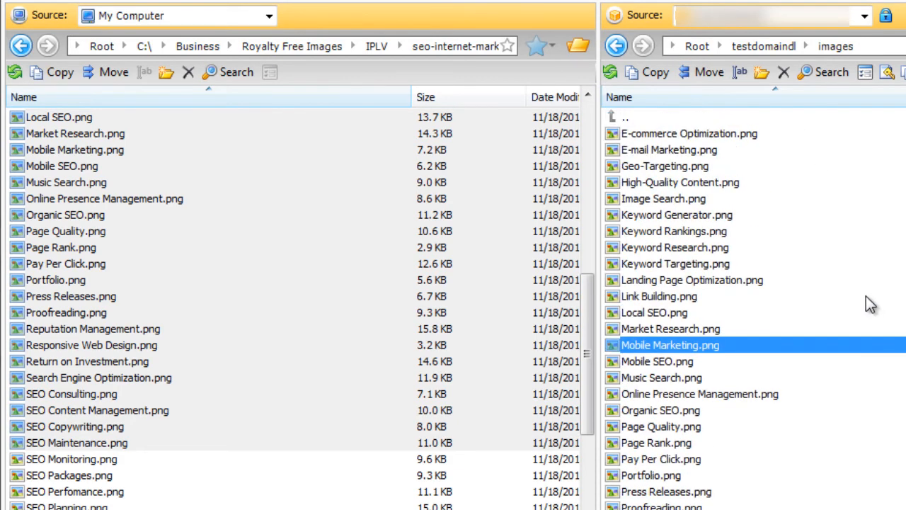
left_click(711, 231)
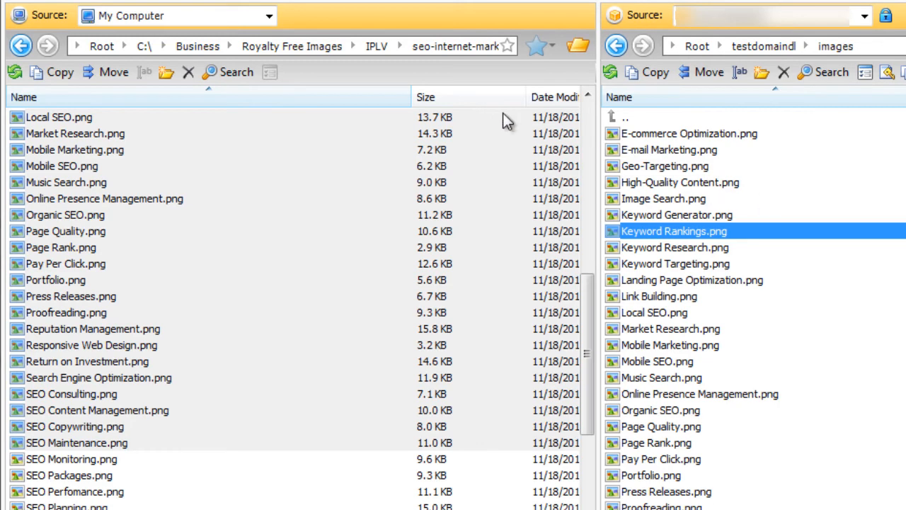
Step: Select the cloud images from Image Search.png through Mobile SEO.png and try copying them to the local folder, declining the confirmation
scroll(591, 128, "up", 9)
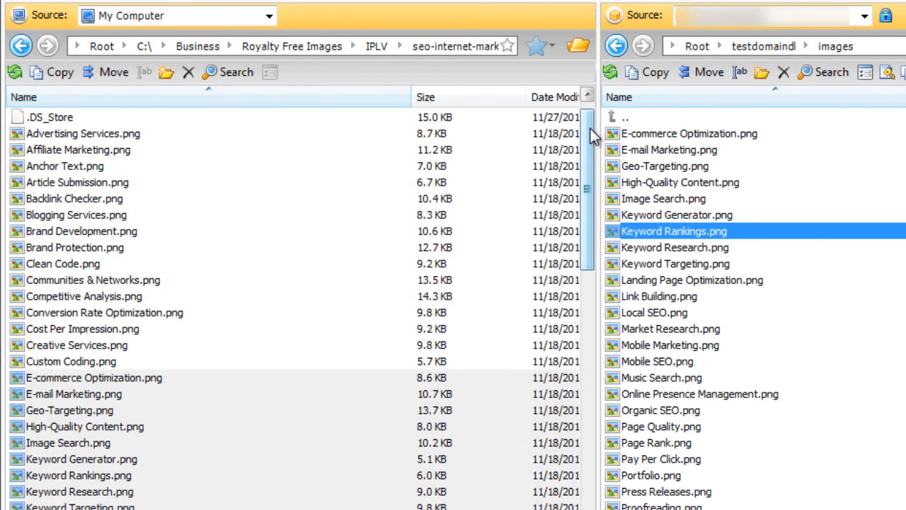
left_click(687, 200)
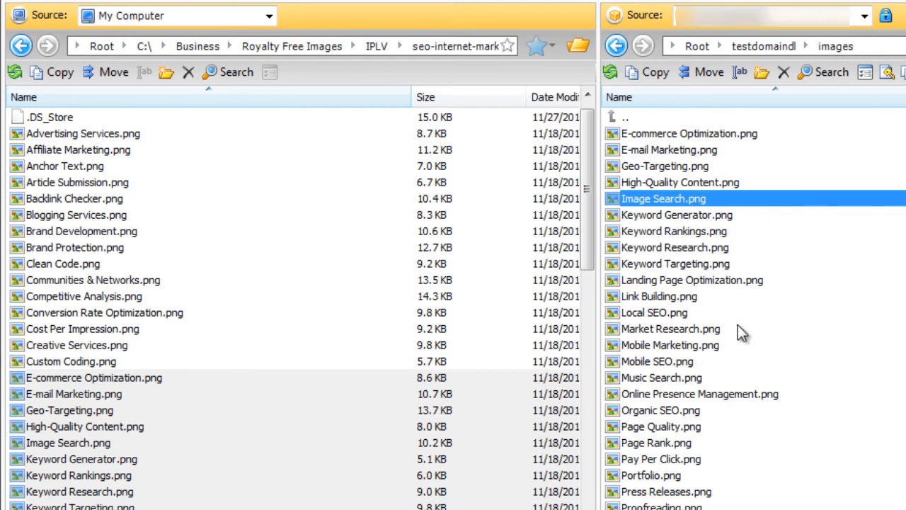
left_click(731, 362, "shift")
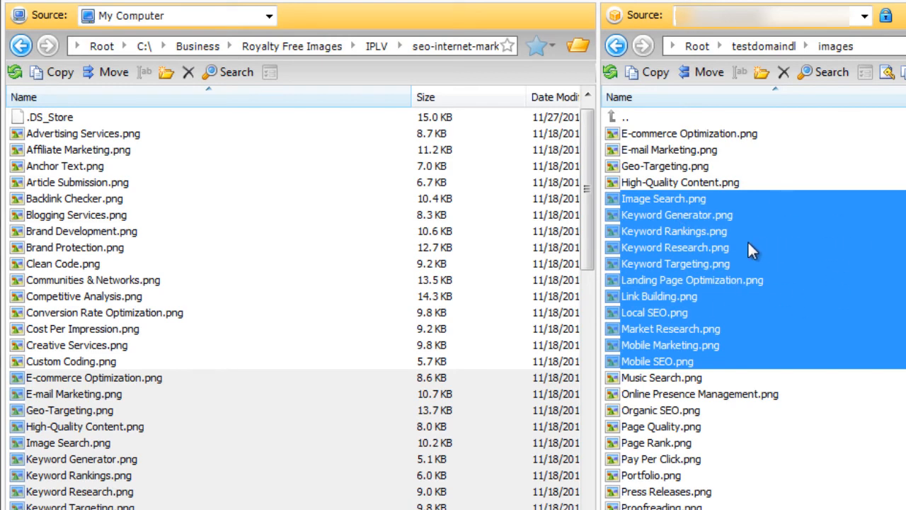
left_click_drag(749, 241, 316, 258)
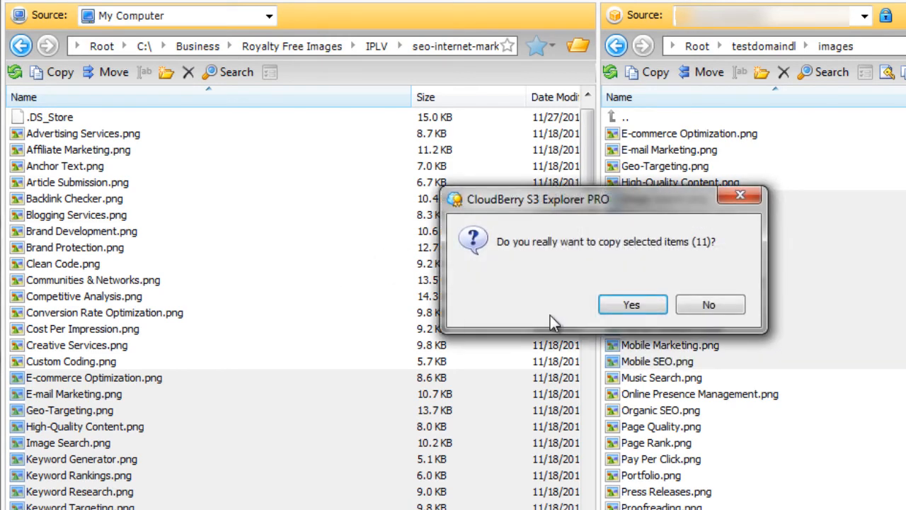
left_click(694, 305)
left_click(330, 230)
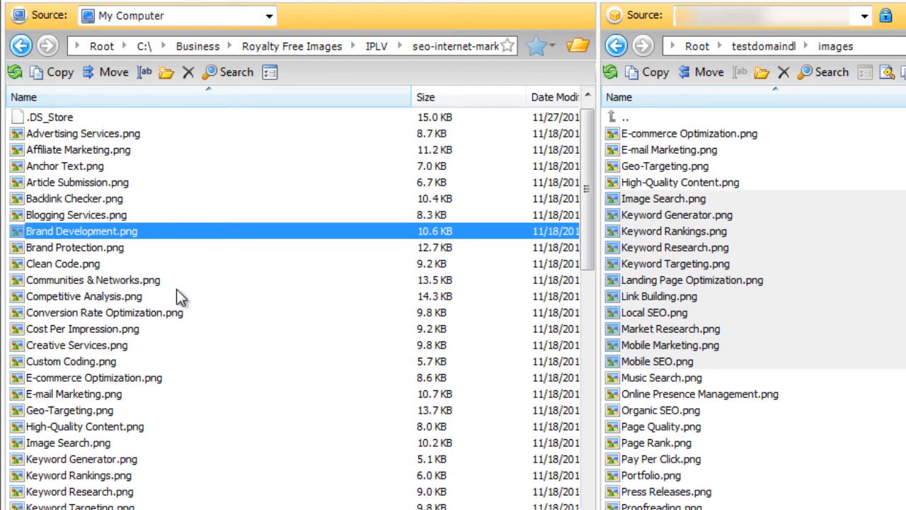
left_click(797, 242)
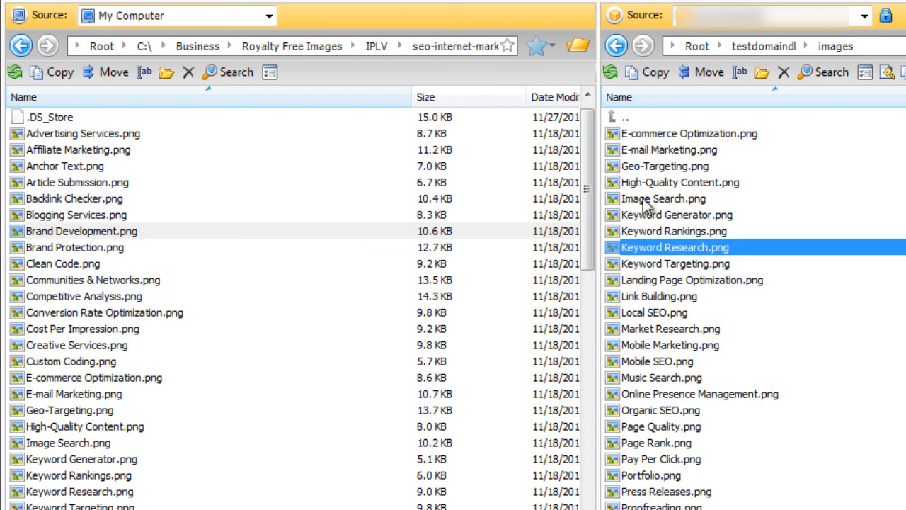
left_click(736, 139)
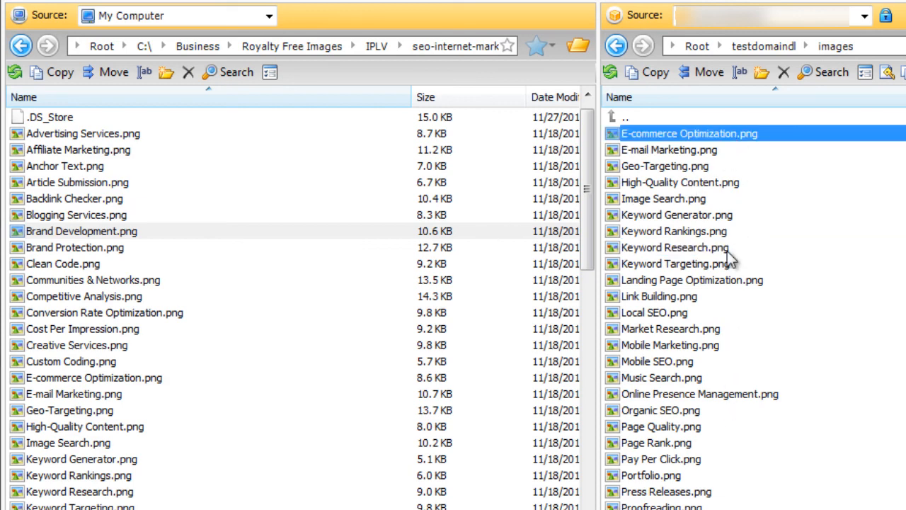
scroll(755, 354, "down", 1)
scroll(750, 341, "up", 1)
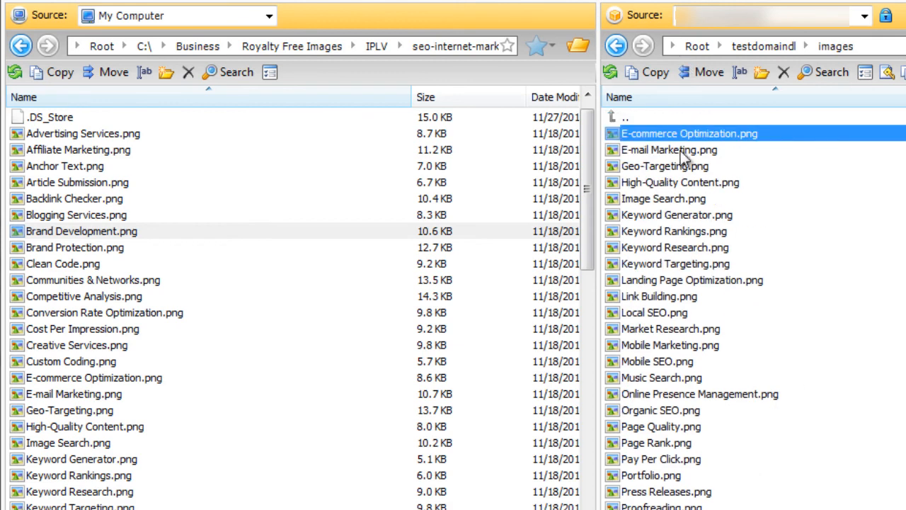